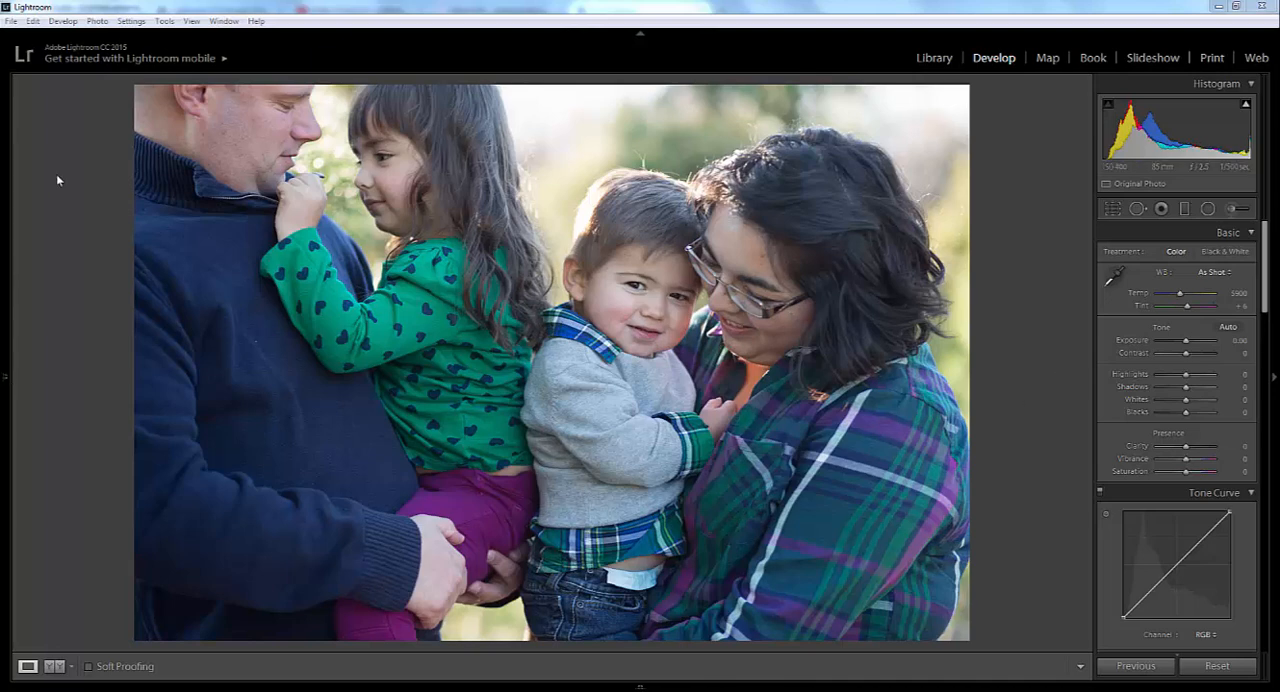
- Apply the Harvest Moon preset from the PP Sugar And Spice collection to the family photo
mouse_move(2, 257)
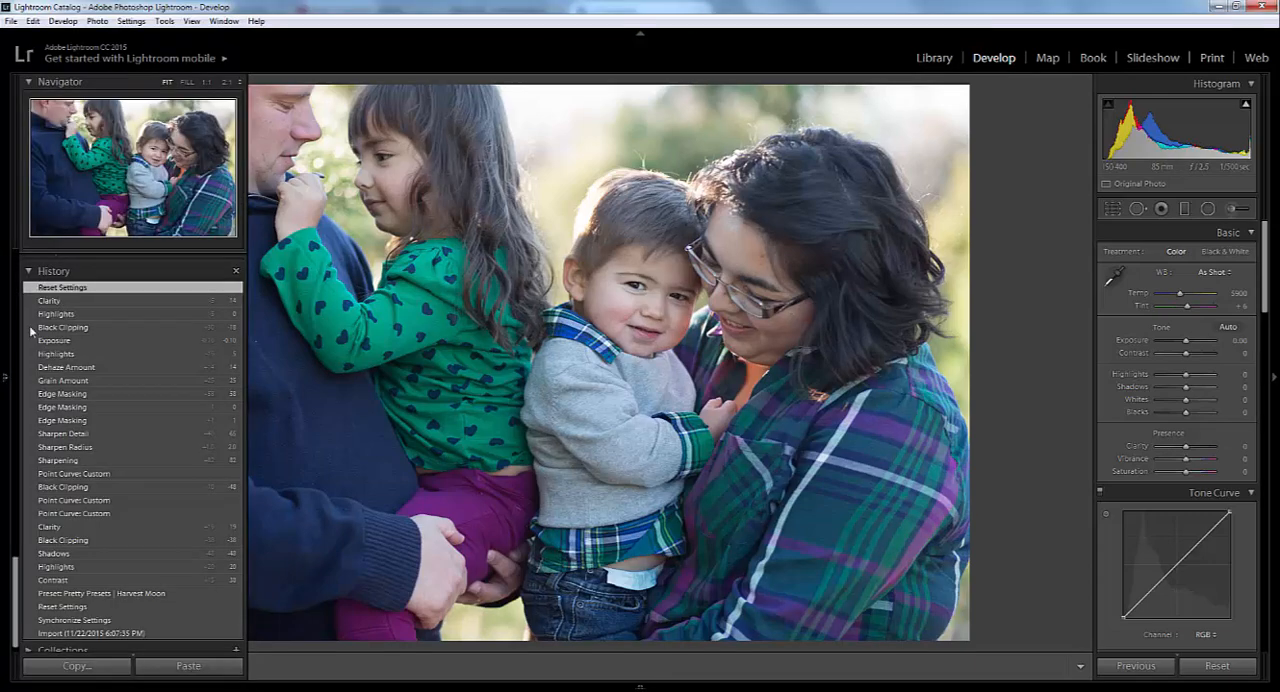
scroll(72, 373, "up", 10)
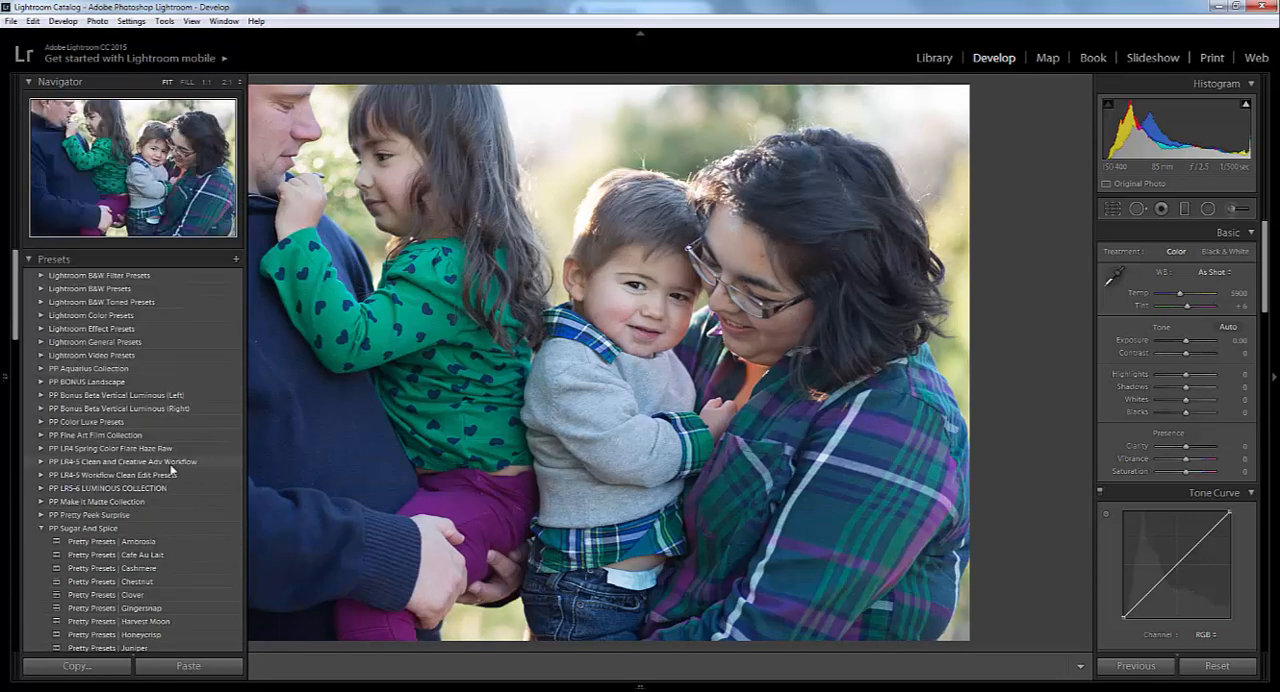
scroll(129, 470, "down", 5)
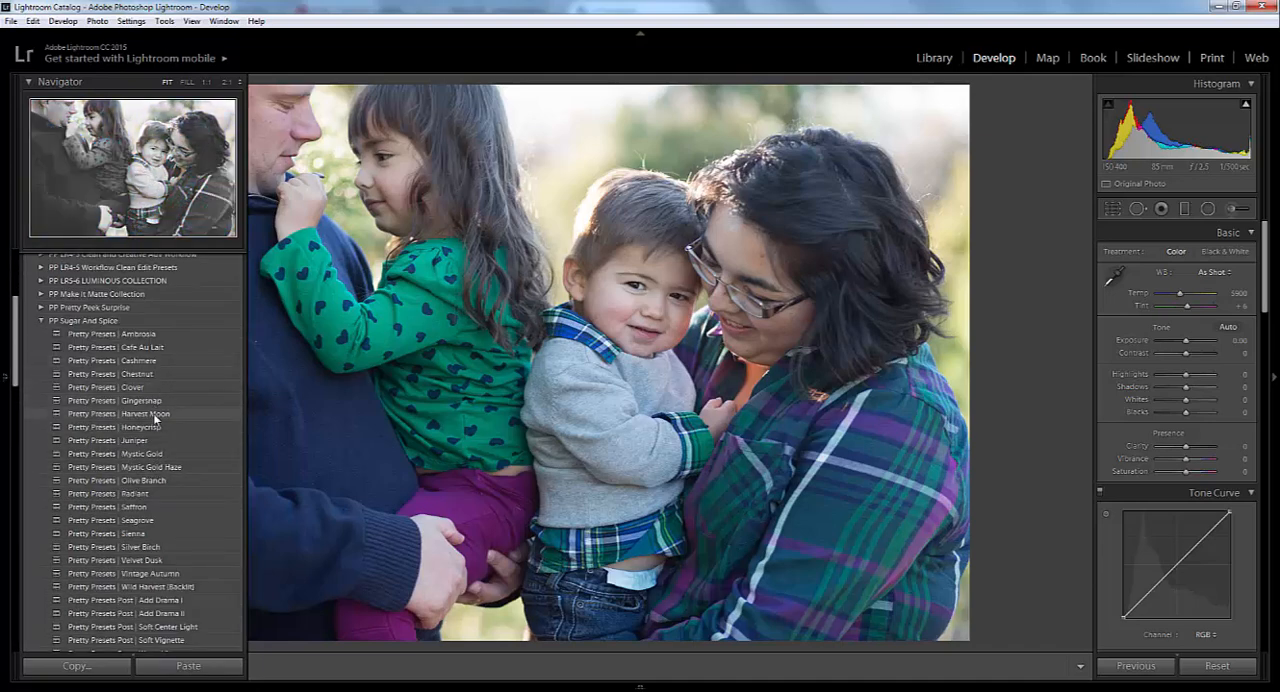
left_click(155, 416)
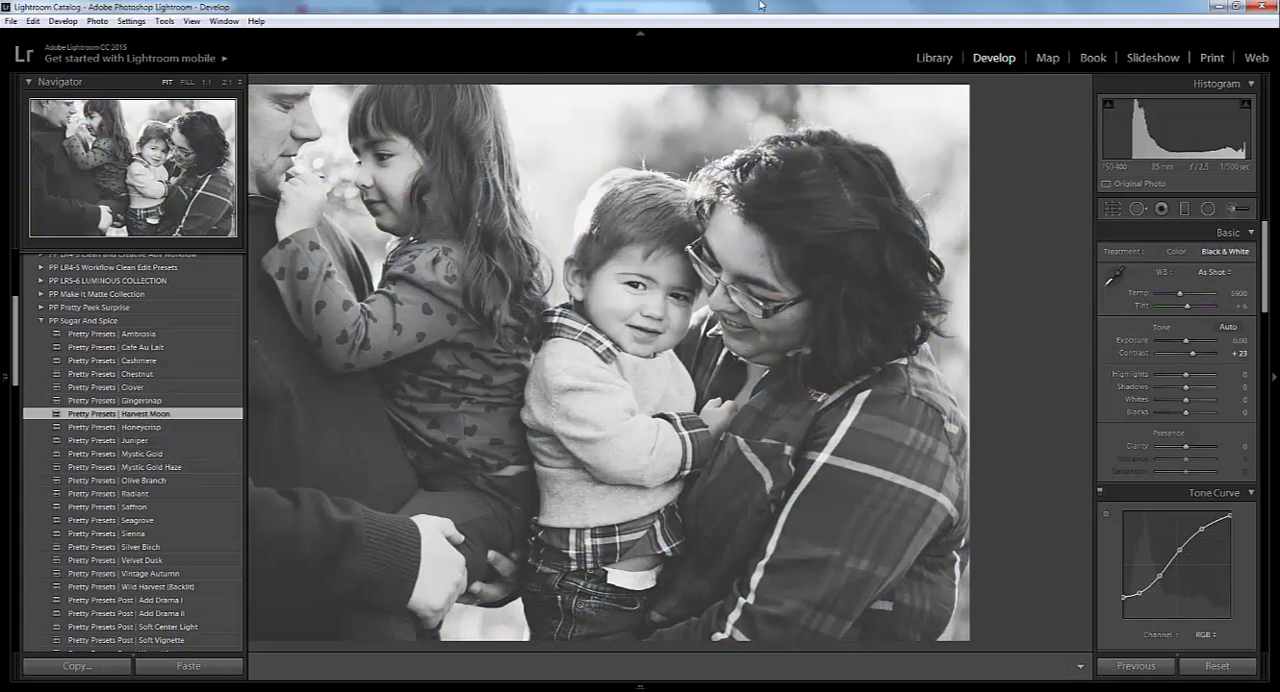
key("F7")
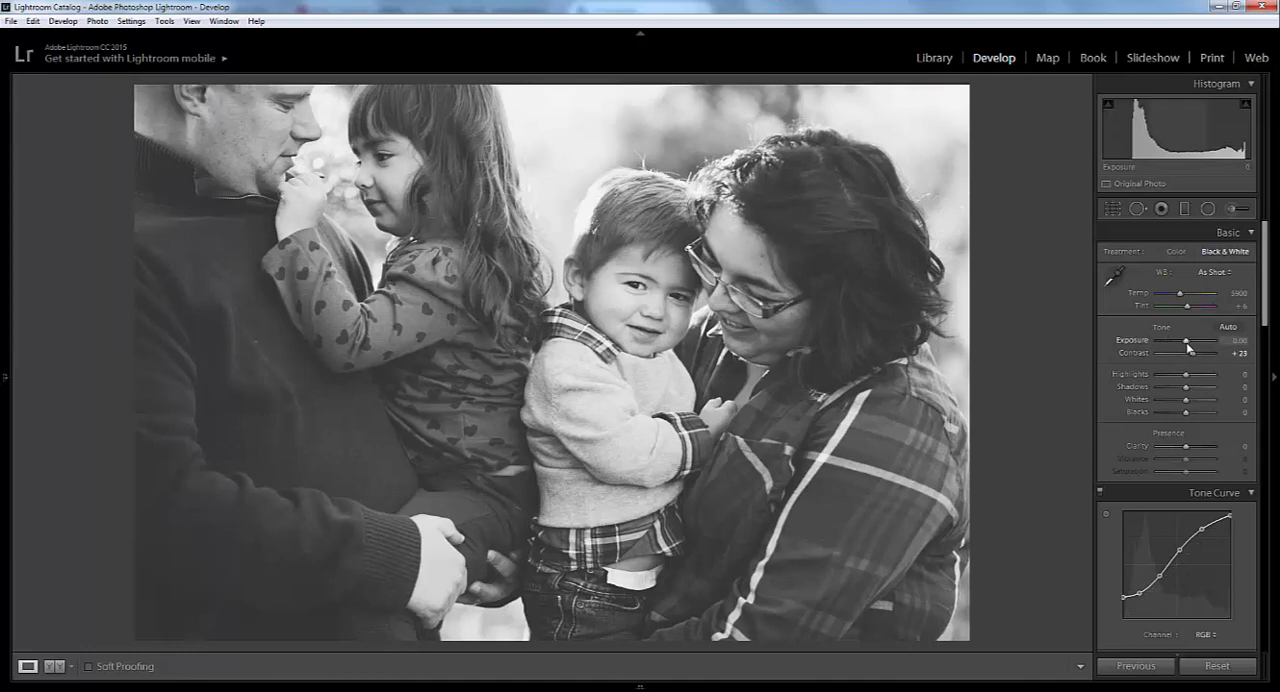
- Set the photo's Exposure to -0.20 and Contrast to +48
key("Down")
key("Down")
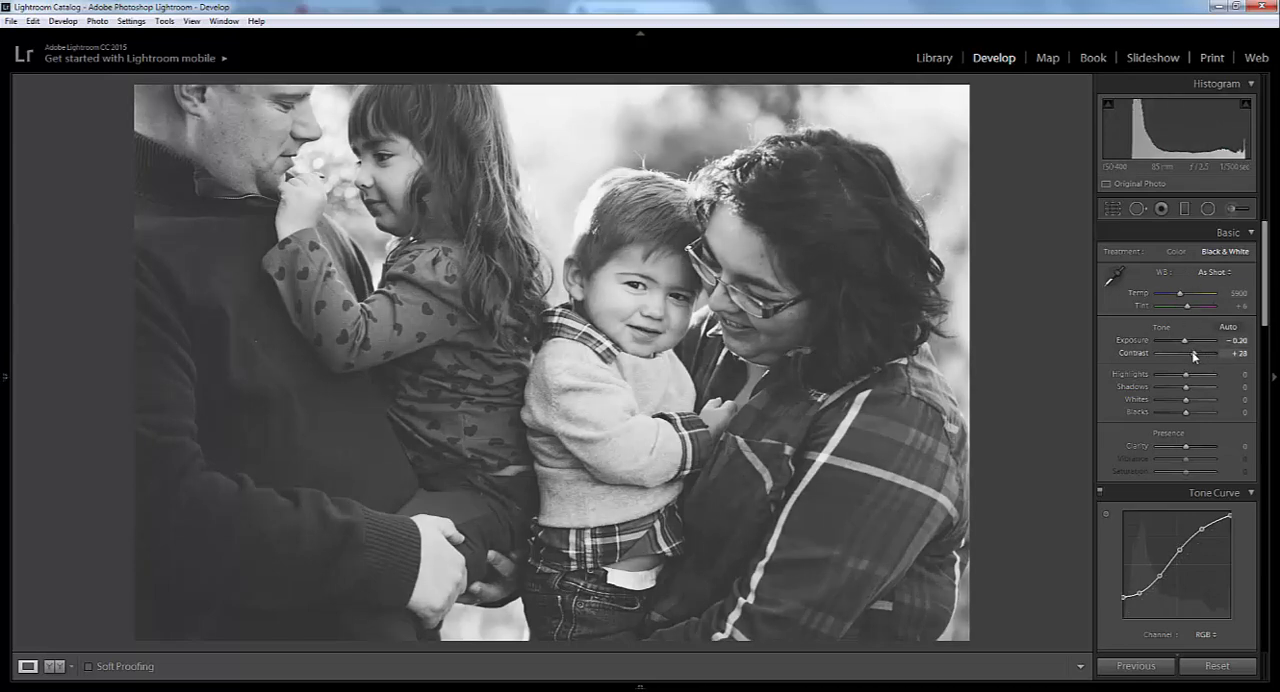
left_click_drag(1193, 356, 1196, 357)
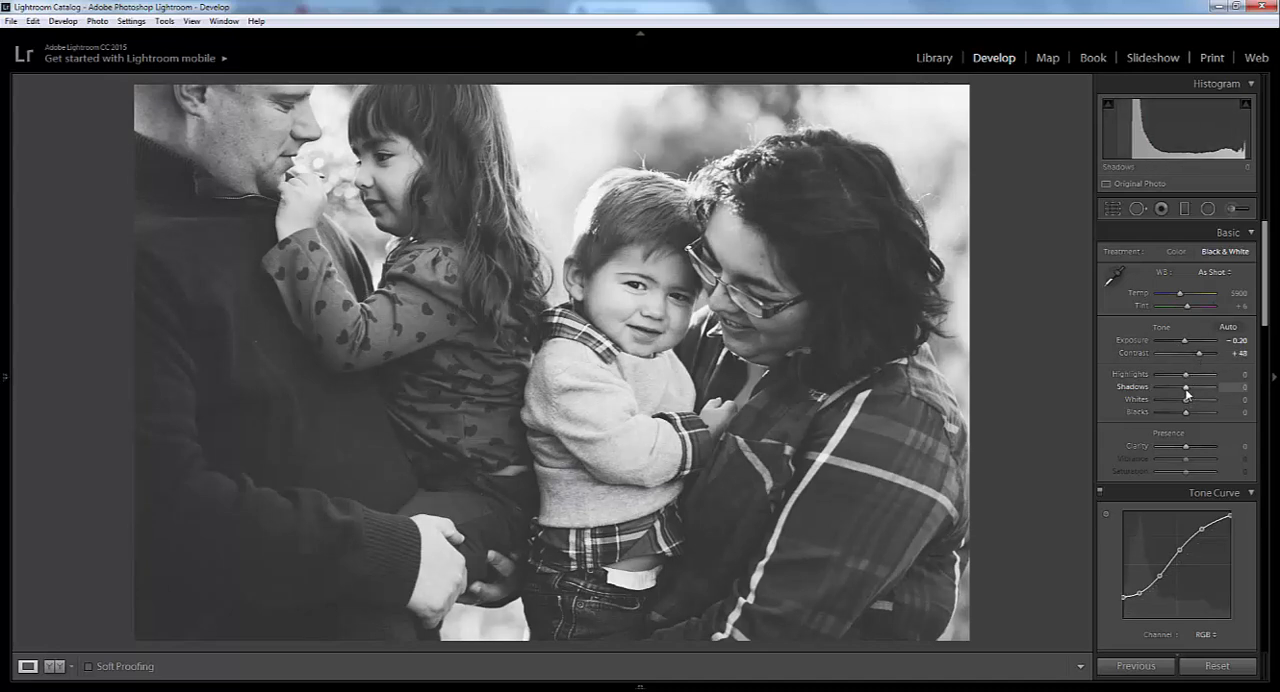
- Set Shadows to -43, Whites to -10, Blacks to -41 and Clarity to +35
left_click_drag(1185, 389, 1174, 413)
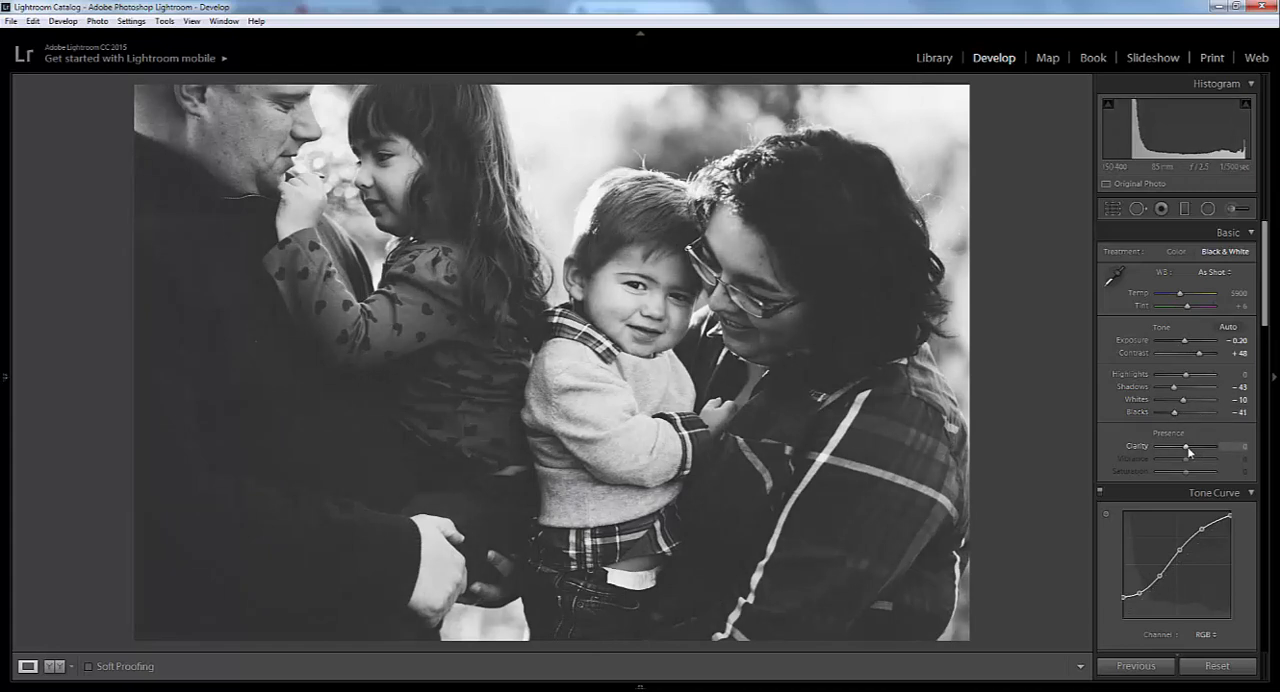
key("shift+Up")
key("shift+Up")
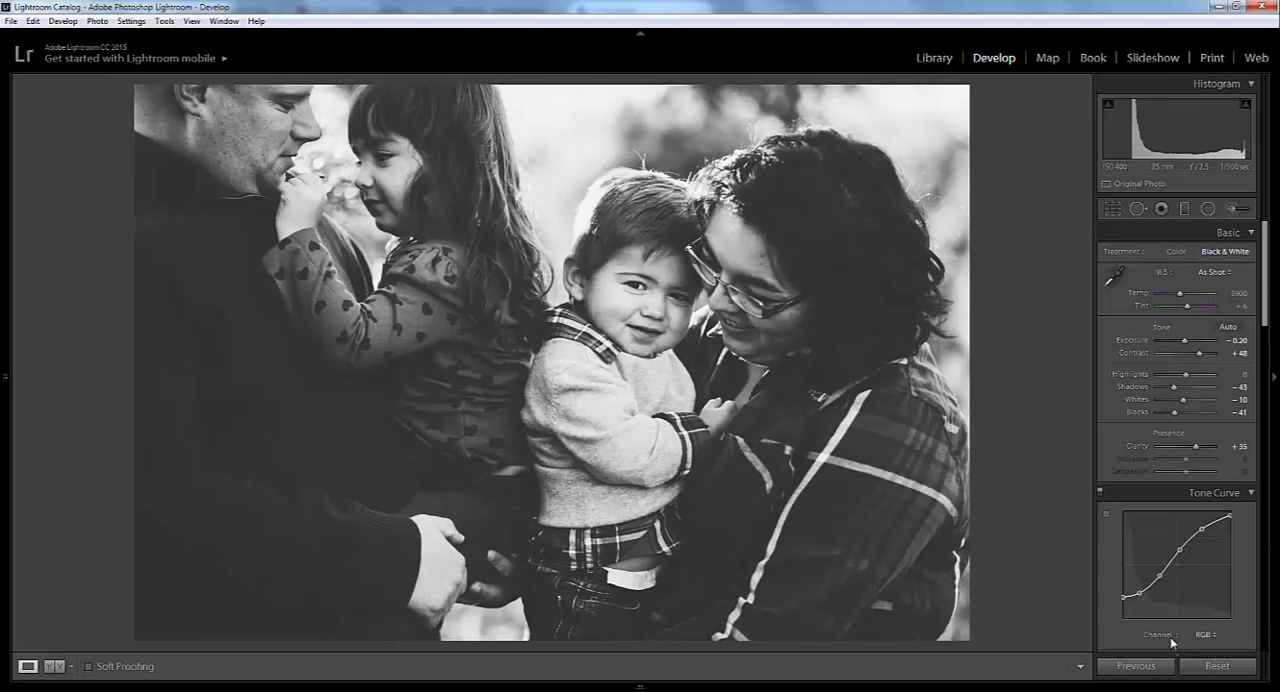
right_click(1143, 598)
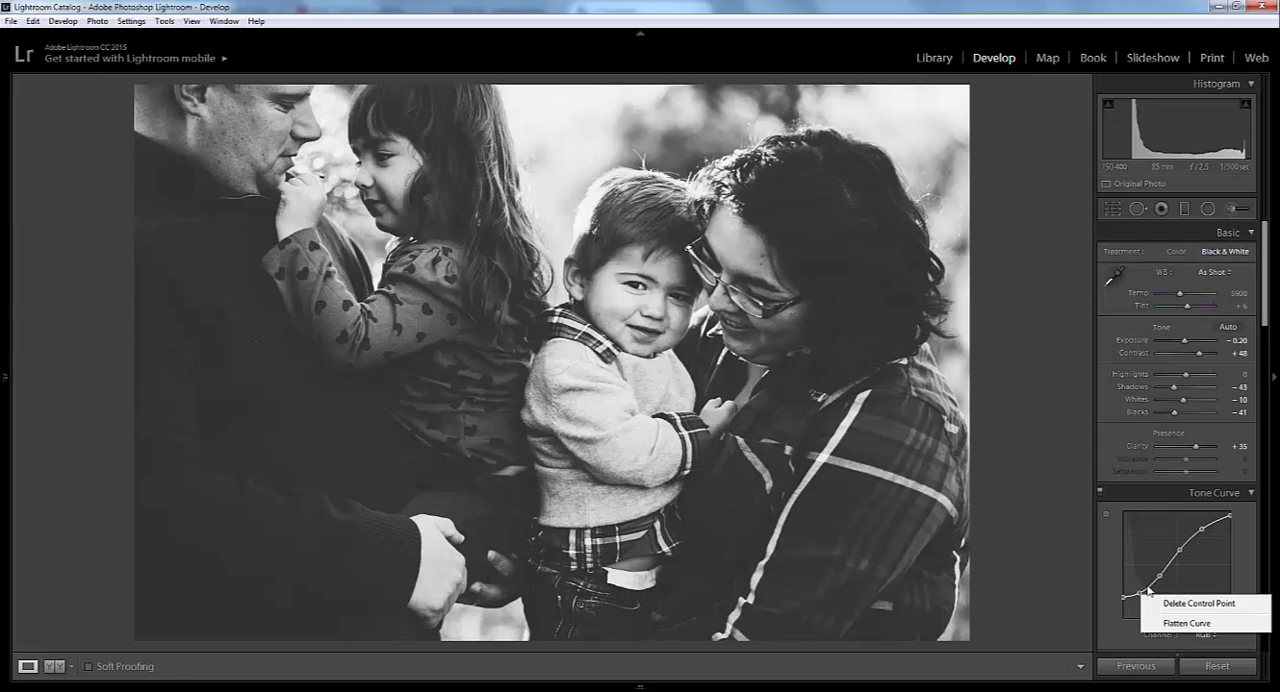
left_click(1191, 574)
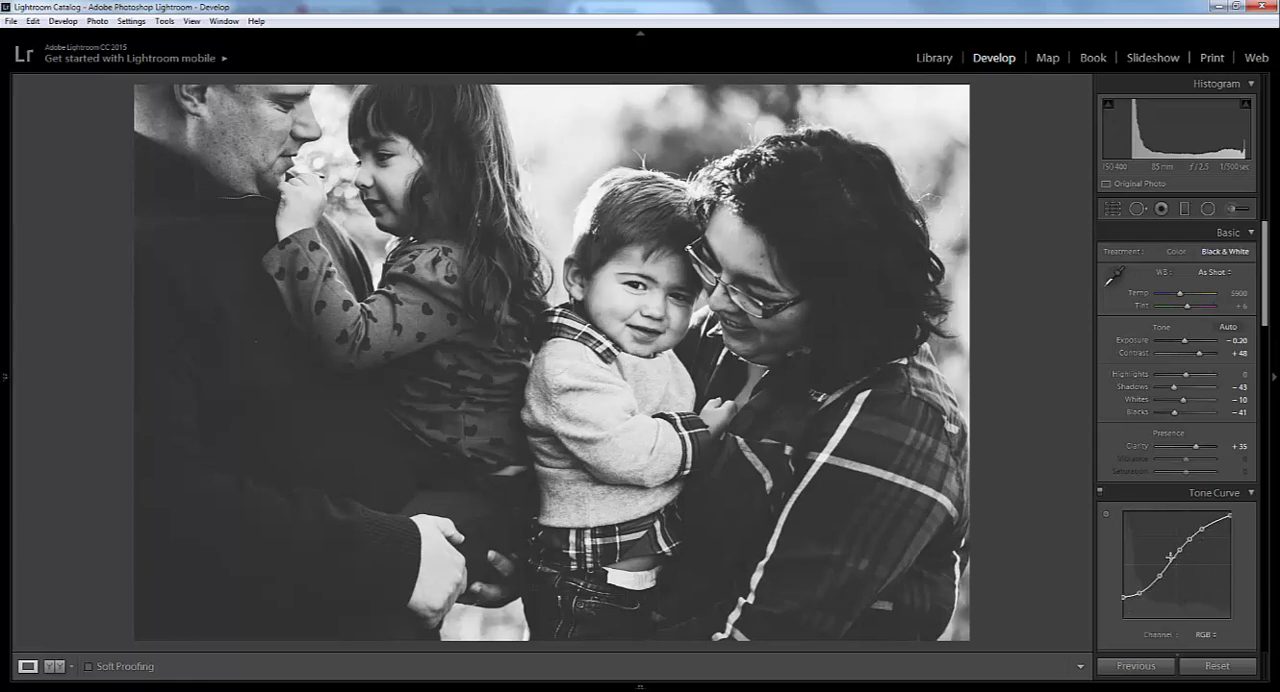
right_click(1191, 544)
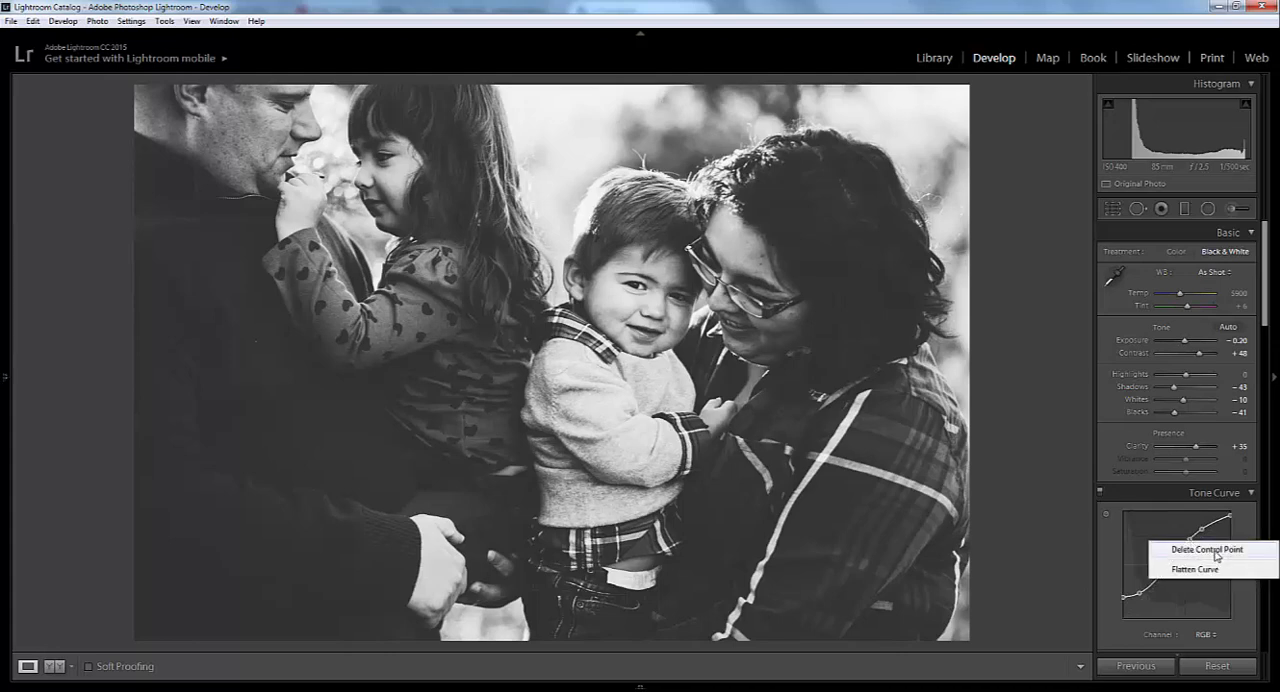
left_click(1189, 546)
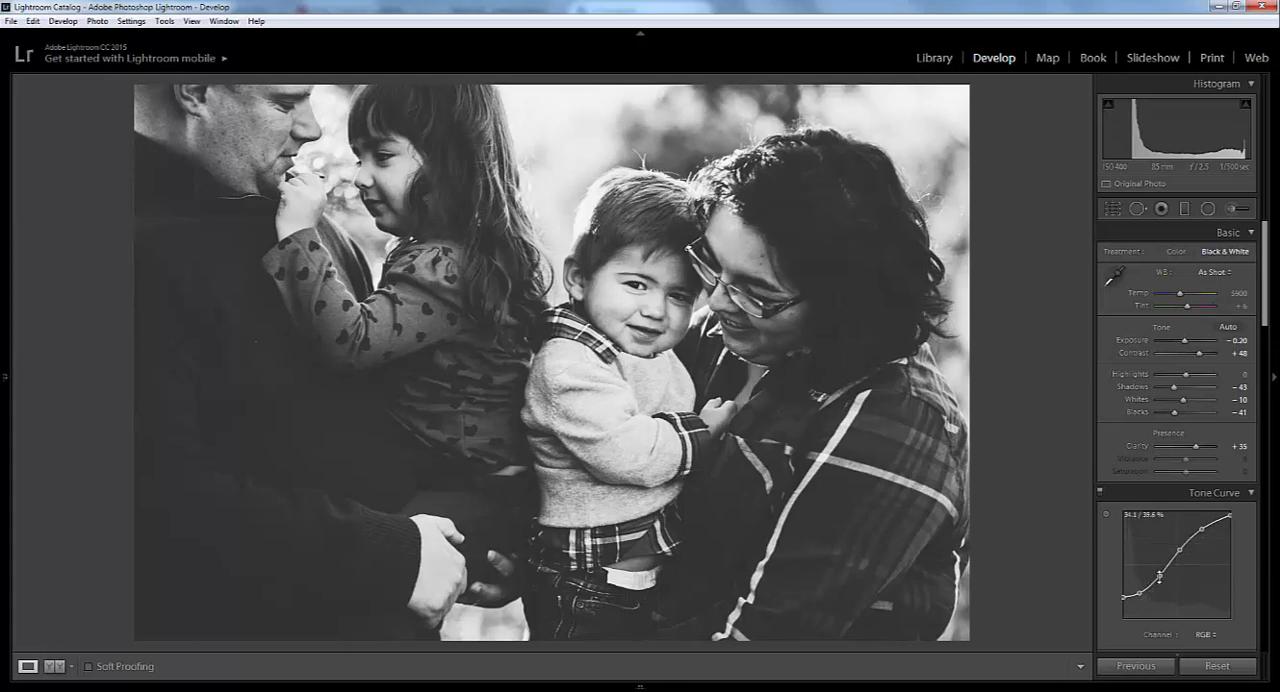
- Slightly lower the RGB tone curve's lower-midtone and shadow control points together with its black endpoint
mouse_move(1160, 576)
left_mouse_down()
mouse_move(1152, 553)
mouse_move(1169, 582)
left_mouse_up()
key("ctrl+z")
left_click_drag(1160, 576, 1160, 579)
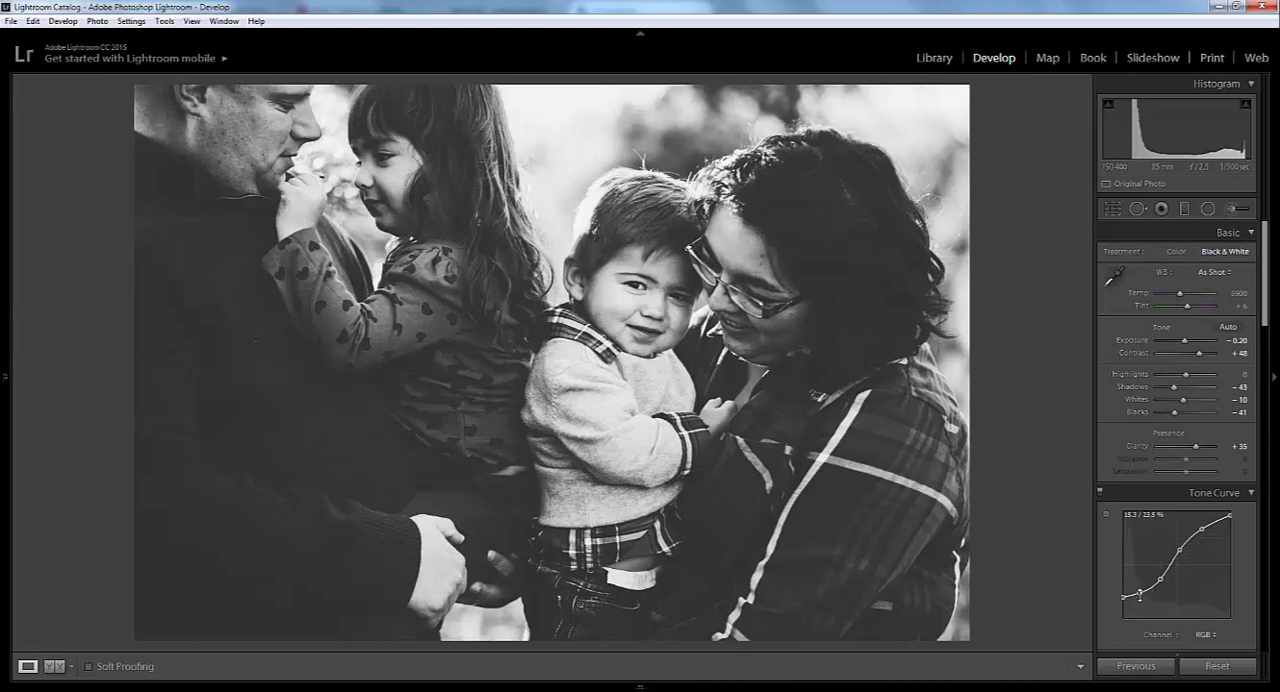
double_click(1140, 594)
key("ctrl+z")
left_click_drag(1139, 593, 1124, 600)
- Sharpen the photo with an Amount of 70, a Radius of 2.2 and Detail of 65
scroll(1176, 573, "down", 5)
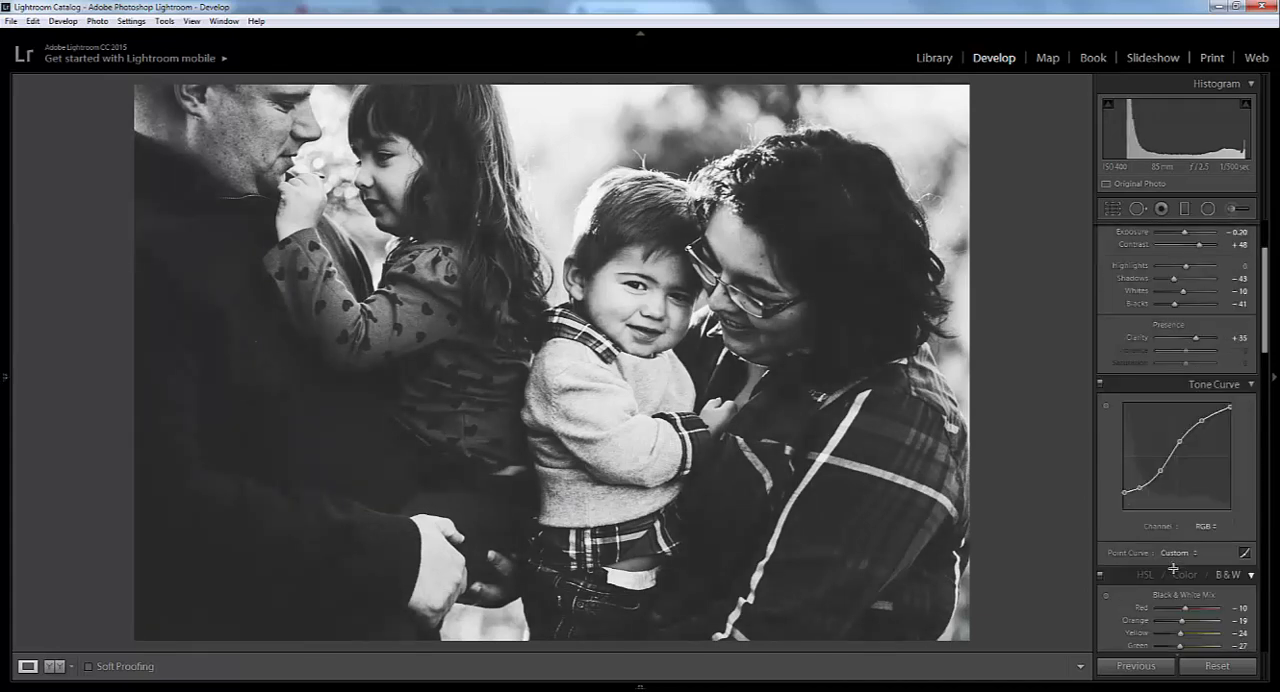
scroll(1175, 573, "down", 8)
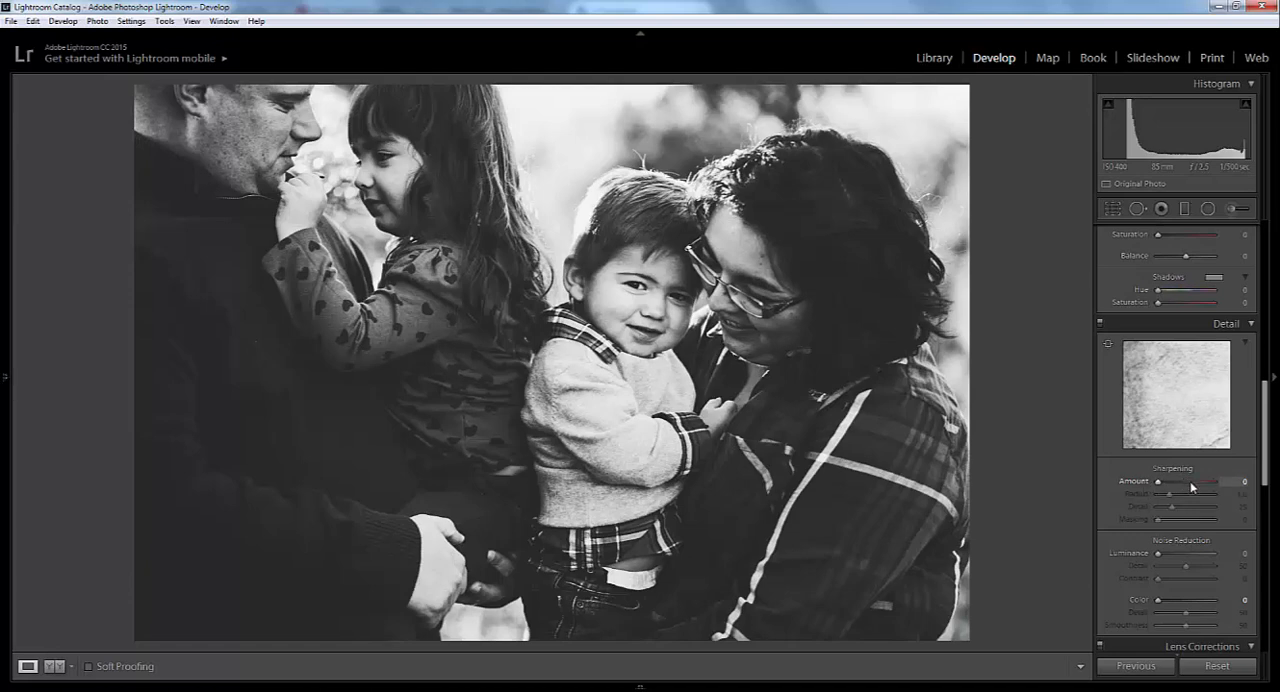
left_click(1184, 483)
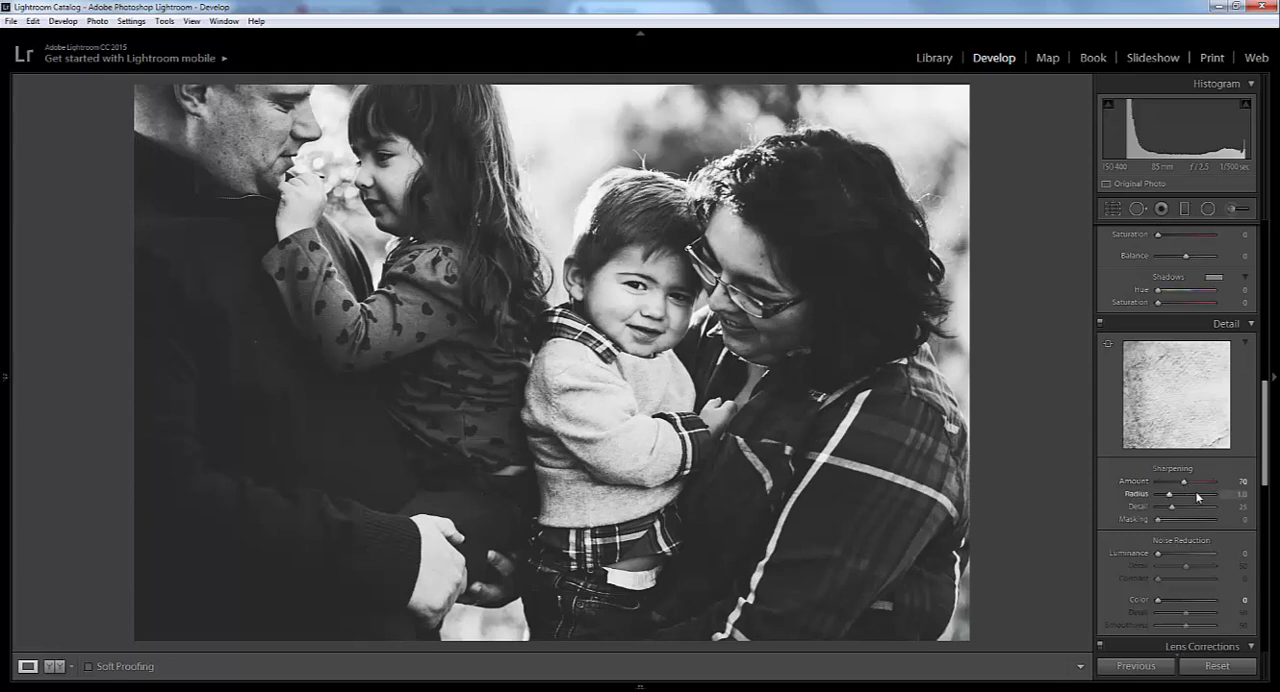
left_click(1196, 495)
left_click(1194, 508)
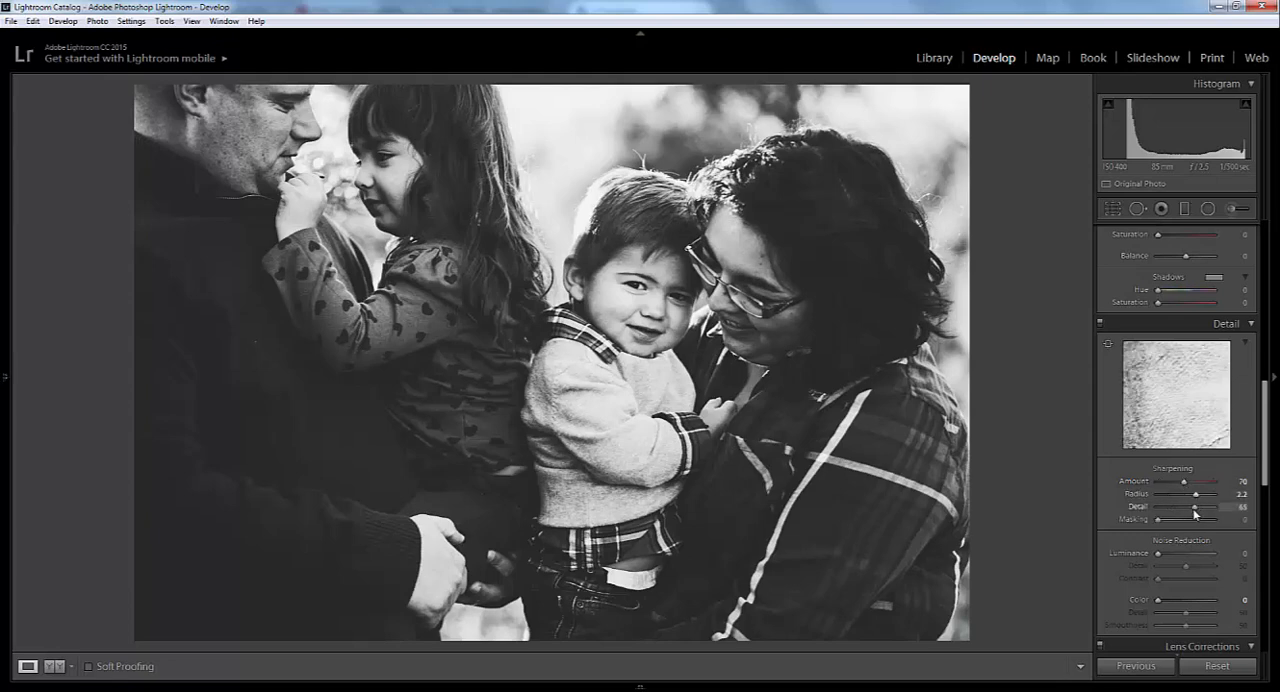
- Set the sharpening Masking to 52, previewing the edge mask on the photo
left_click(1159, 521, "alt")
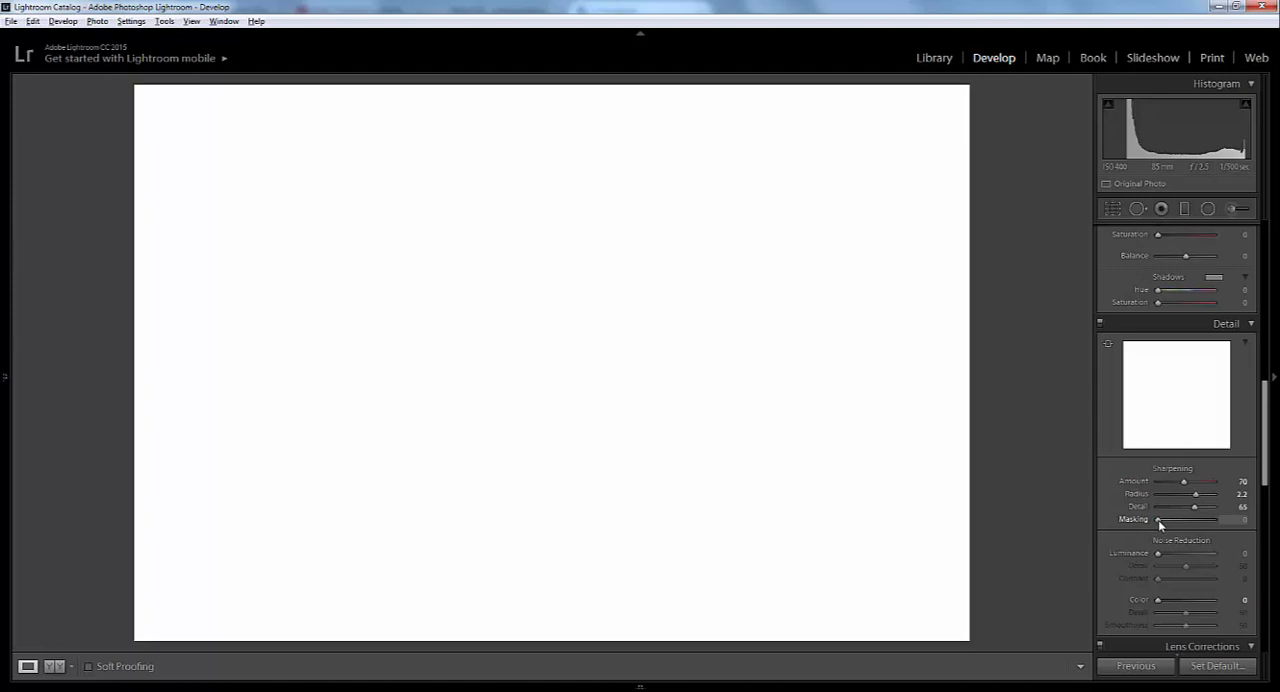
left_click_drag(1160, 525, 1187, 521)
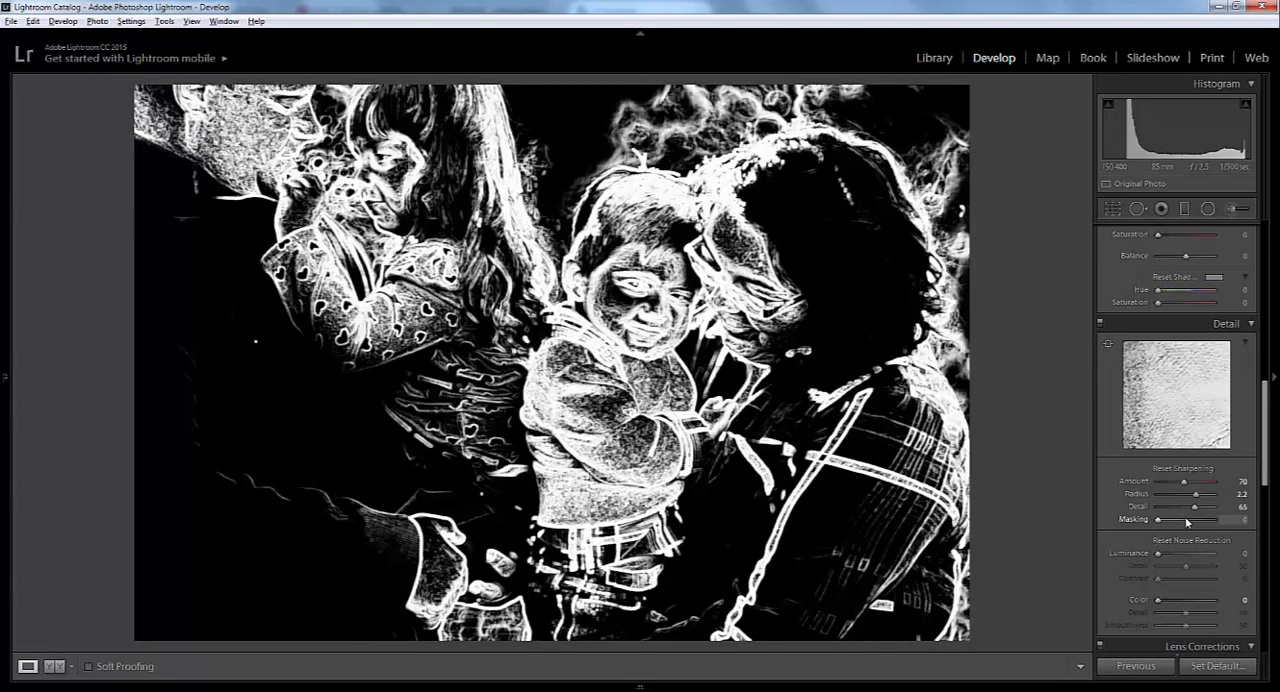
left_click(1159, 521, "alt")
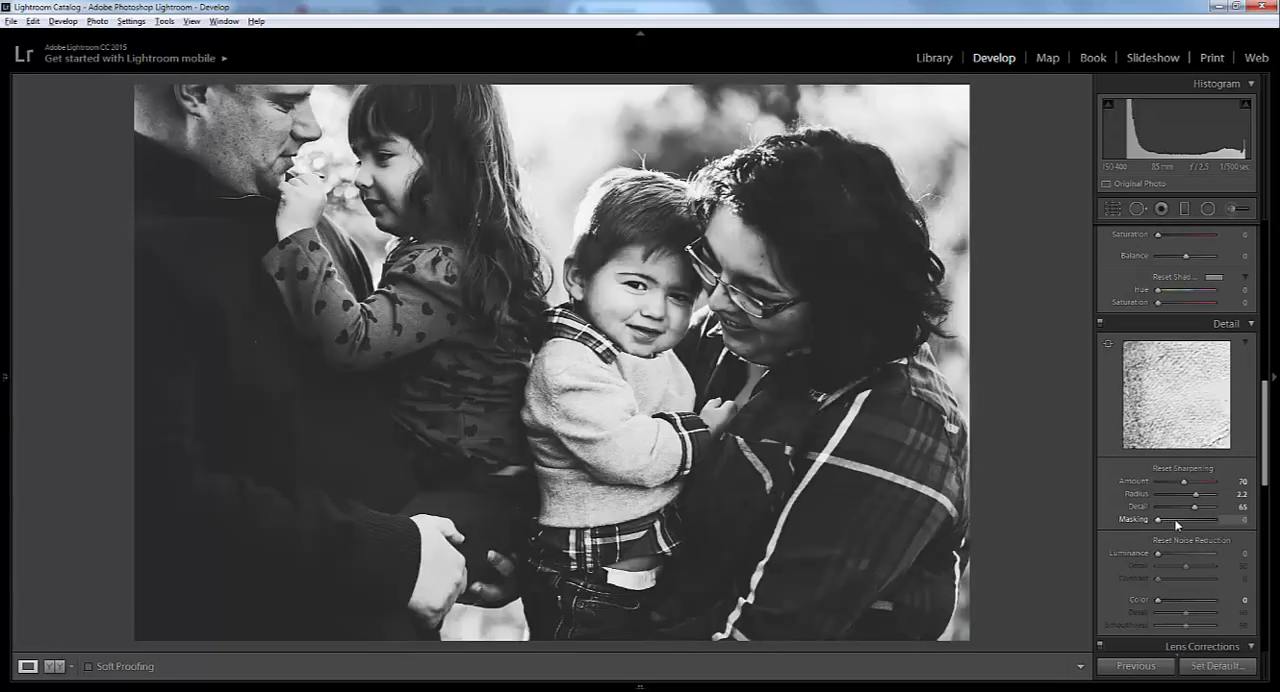
left_click_drag(1157, 519, 1188, 522)
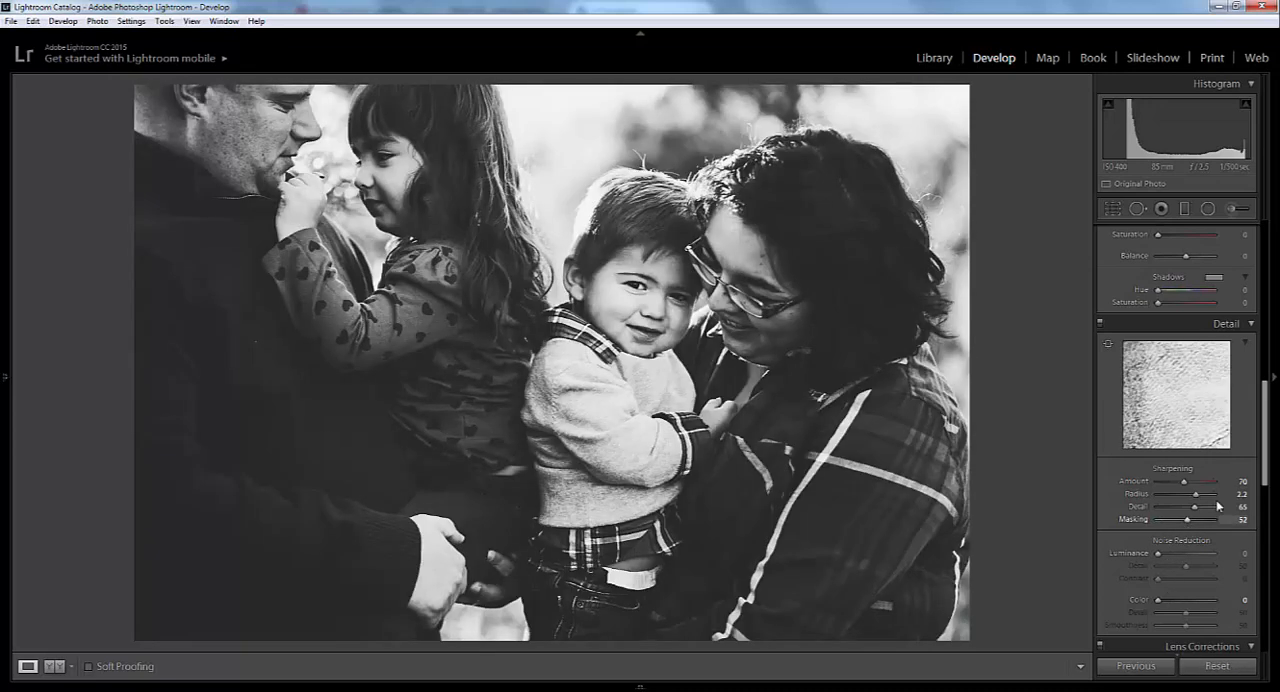
- Add grain with an Amount of 36 and Roughness of 45, and set Dehaze to +7
scroll(1184, 535, "down", 3)
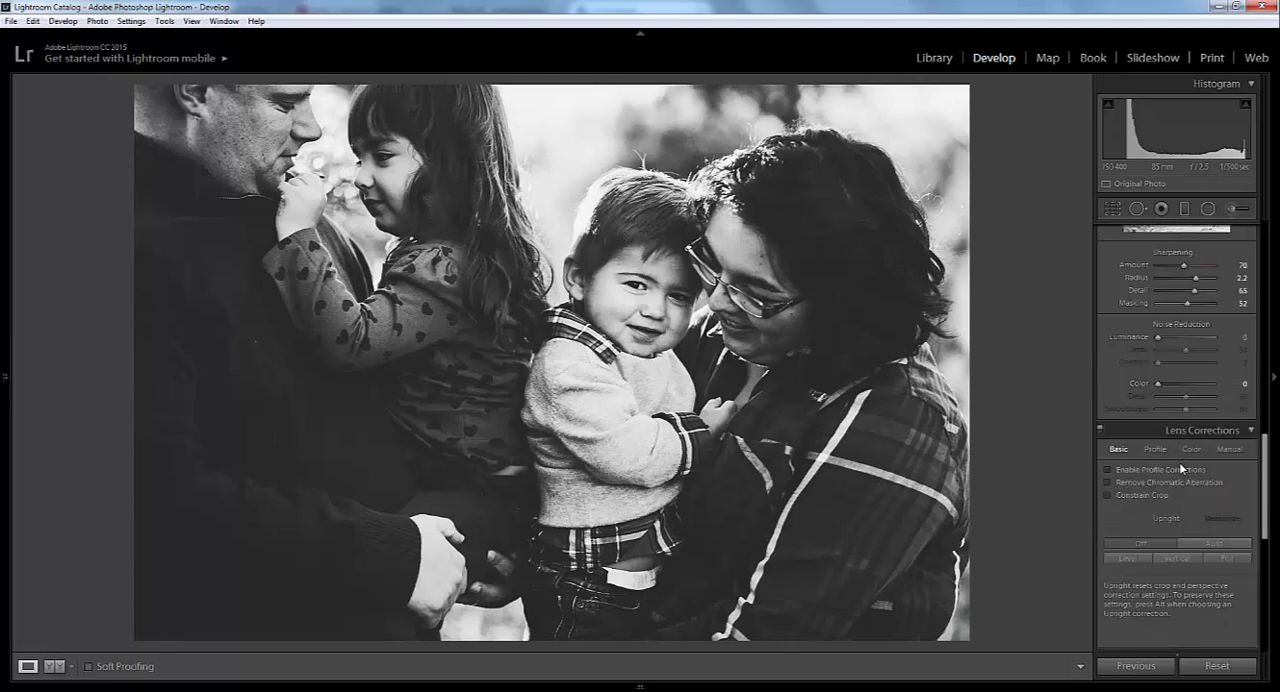
scroll(1172, 462, "down", 2)
scroll(1182, 502, "down", 4)
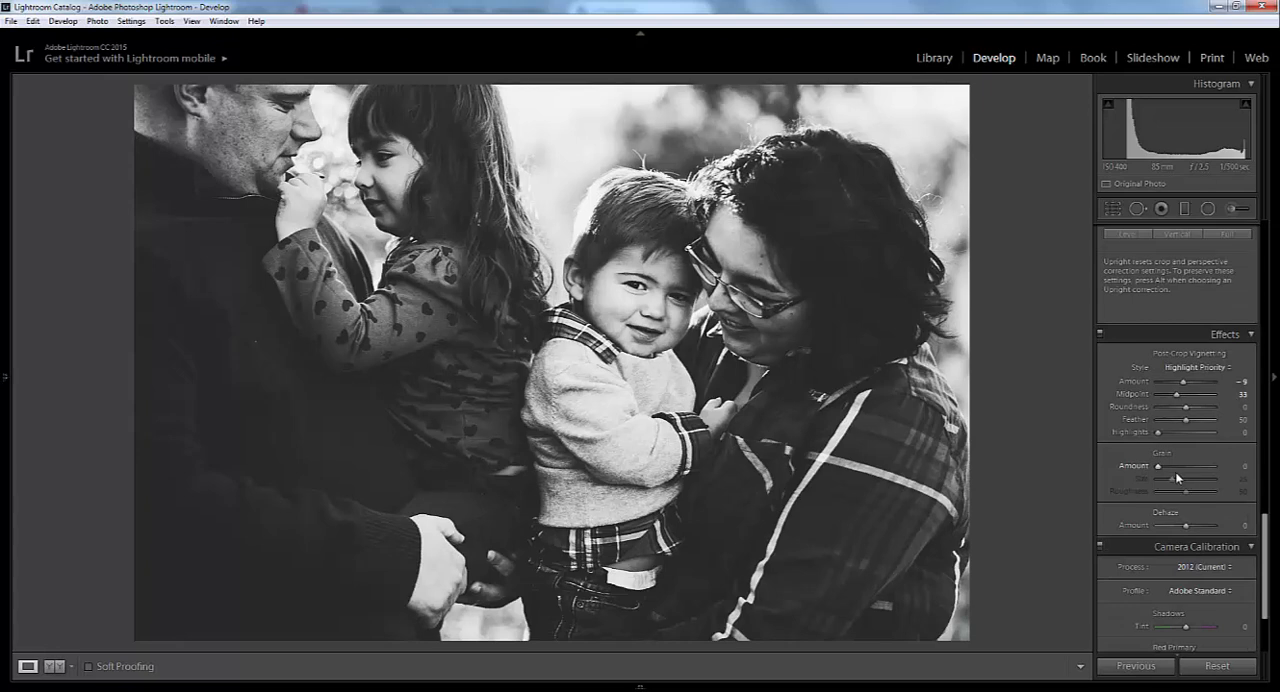
left_click_drag(1166, 467, 1184, 467)
left_click_drag(1185, 492, 1182, 492)
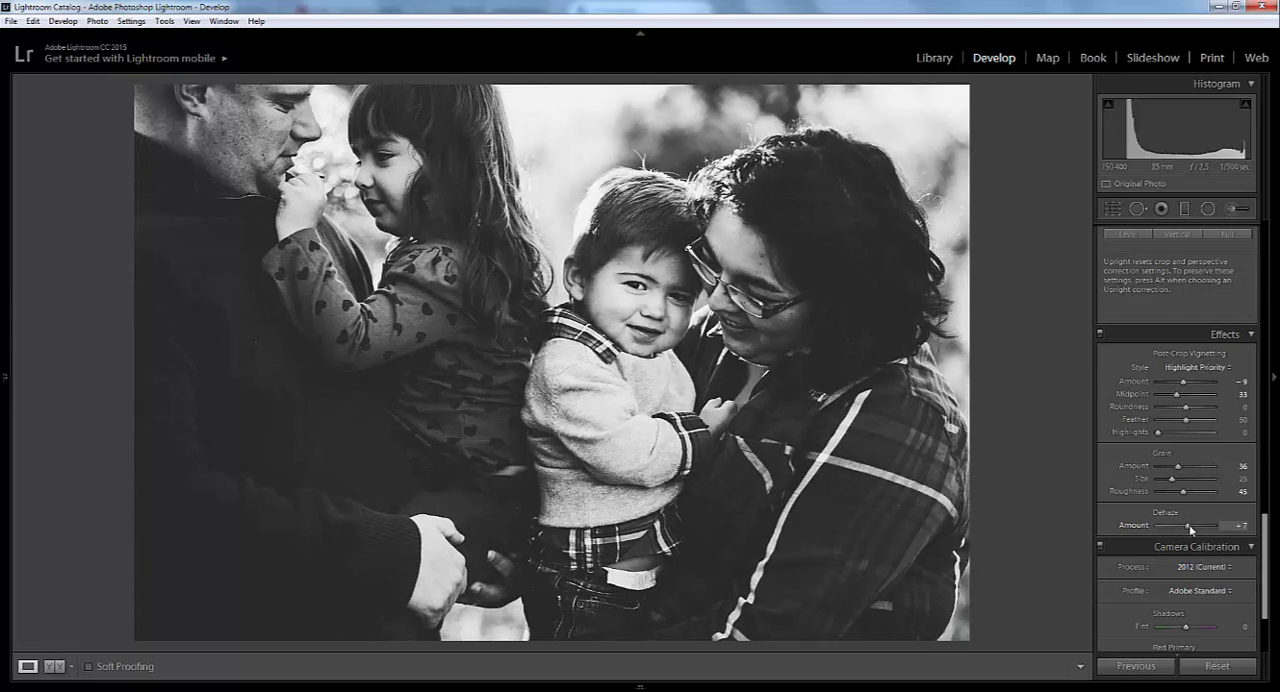
- Readjust the tone by setting Blacks to -26 and Highlights to -5
scroll(1210, 460, "up", 10)
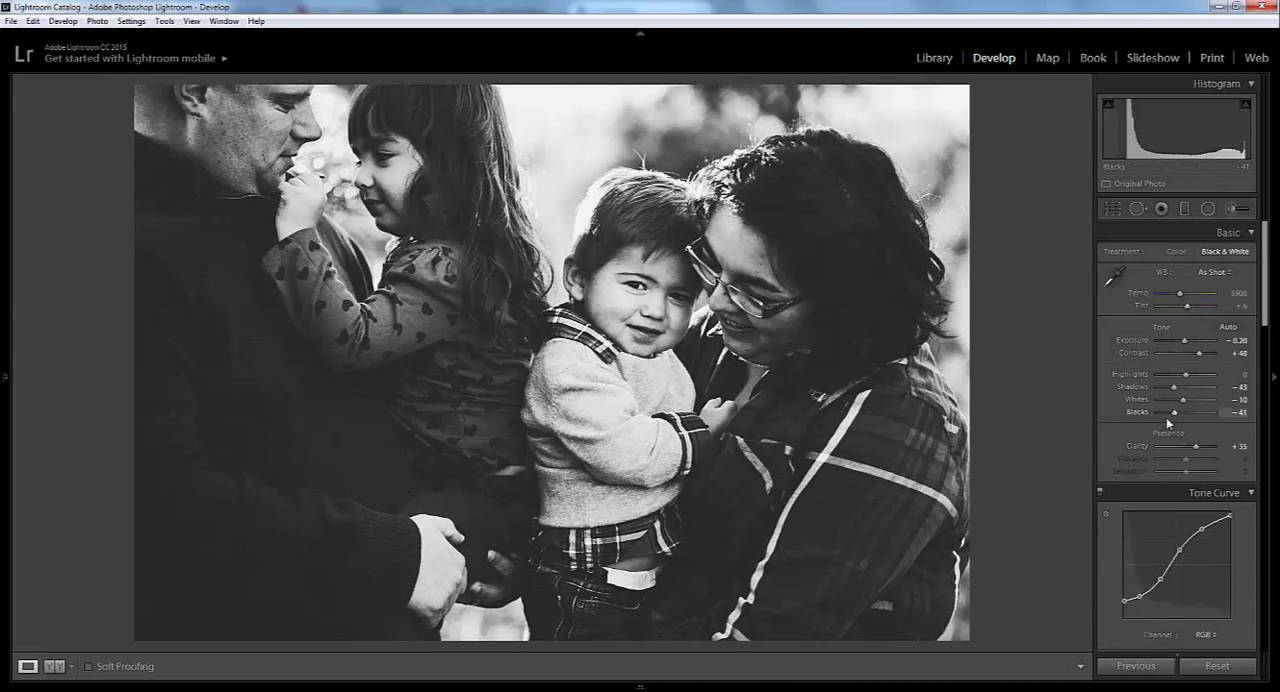
left_click_drag(1175, 415, 1177, 415)
left_click_drag(1177, 415, 1176, 415)
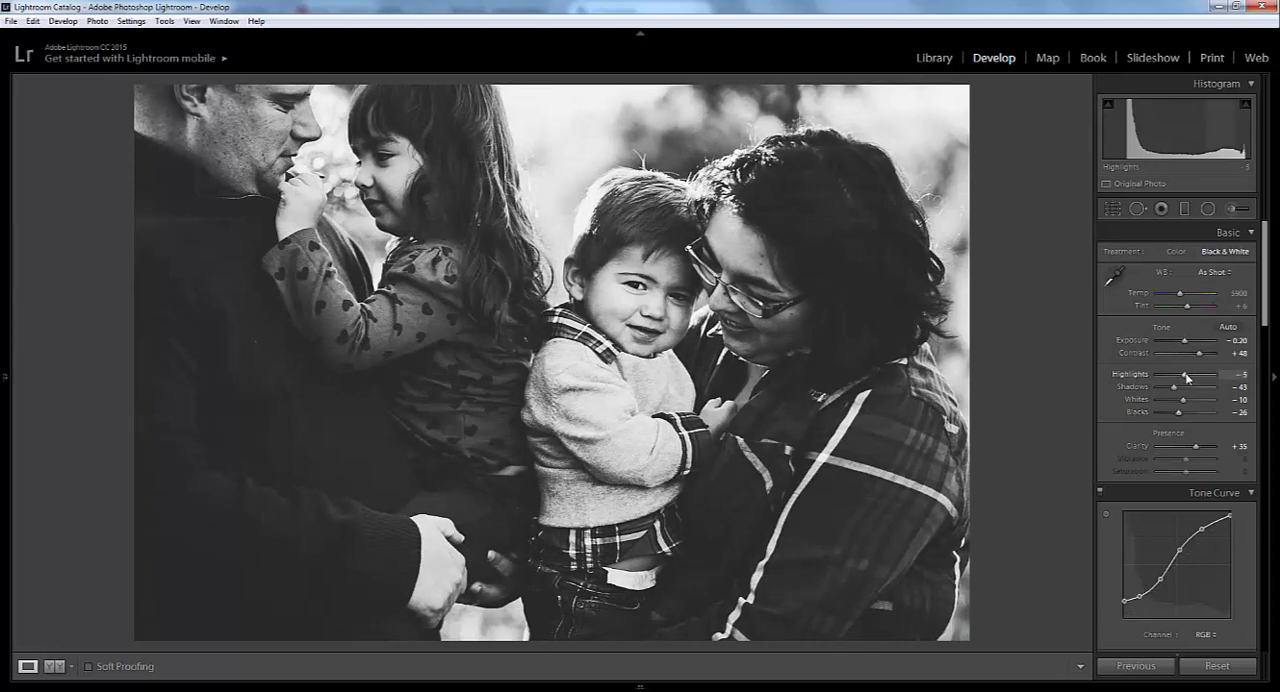
- Compare the photo's before and after versions side by side, review the applied settings, and return to the single view
key("y")
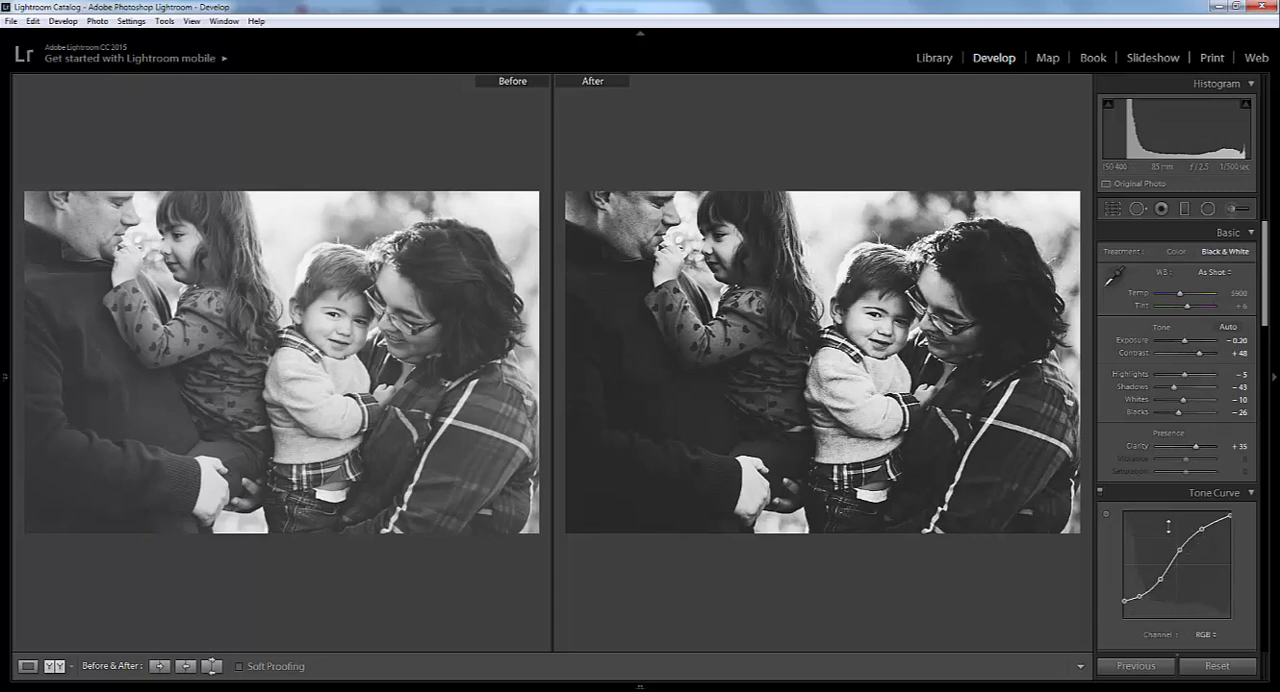
scroll(1166, 545, "down", 5)
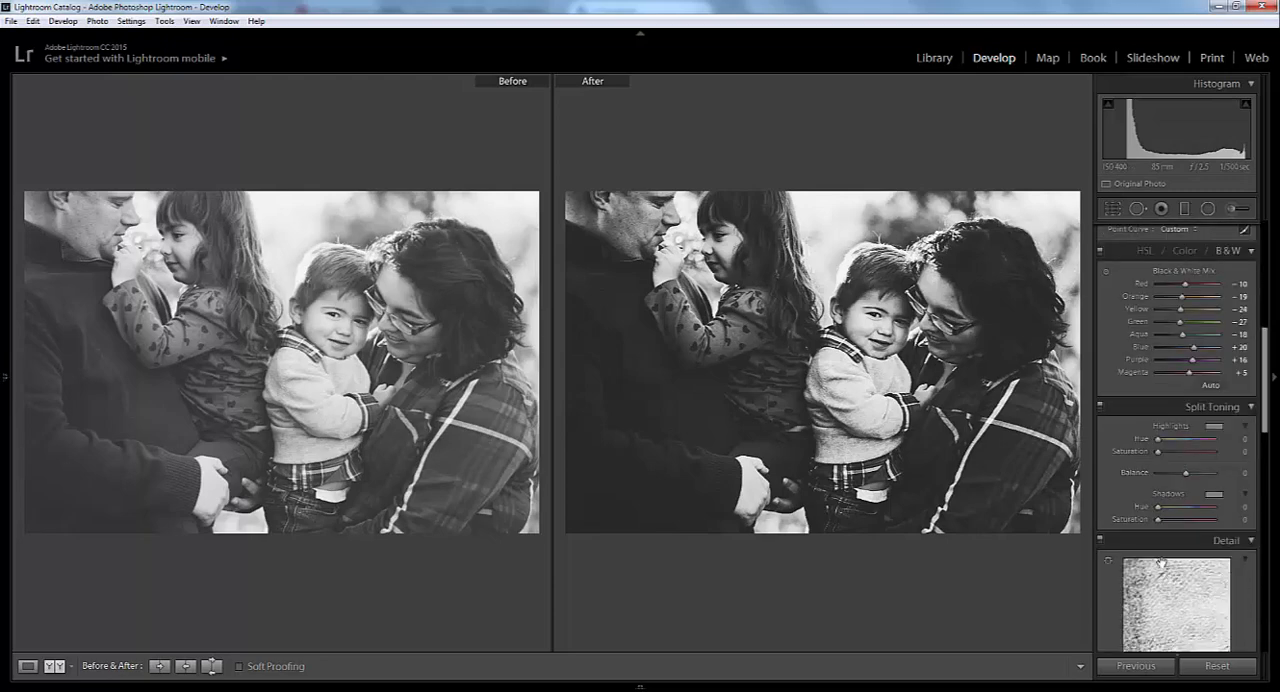
scroll(1161, 540, "down", 10)
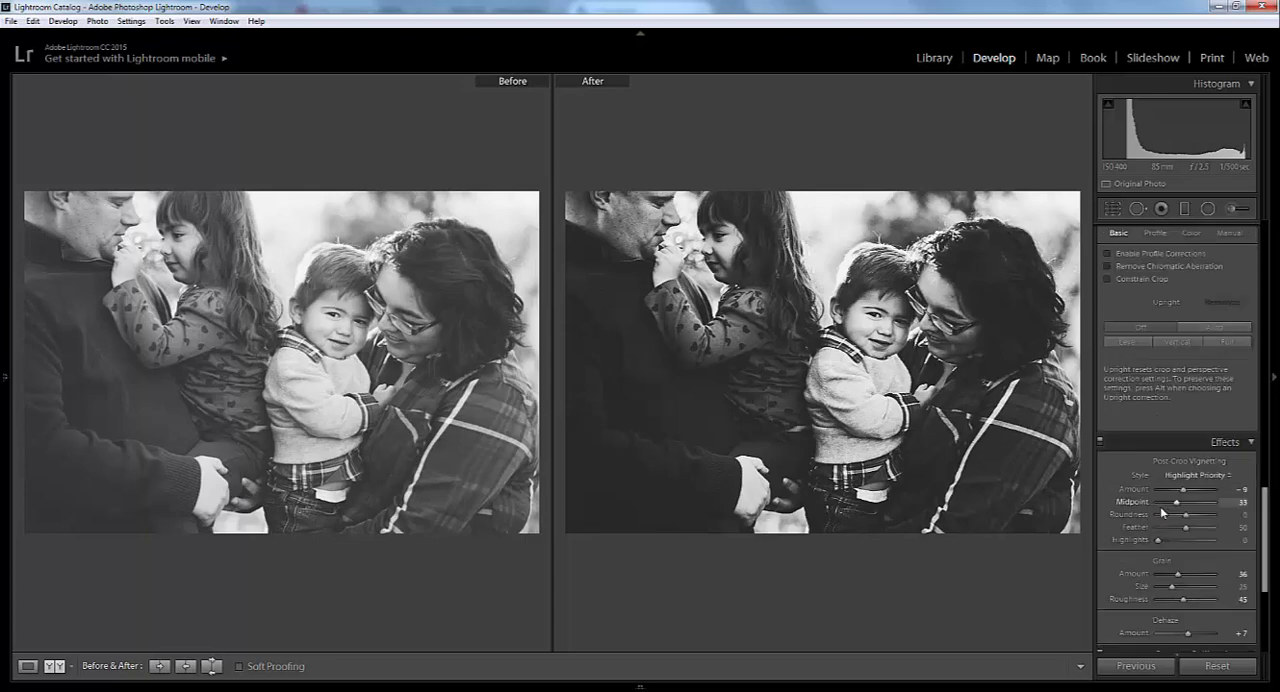
scroll(1160, 506, "down", 3)
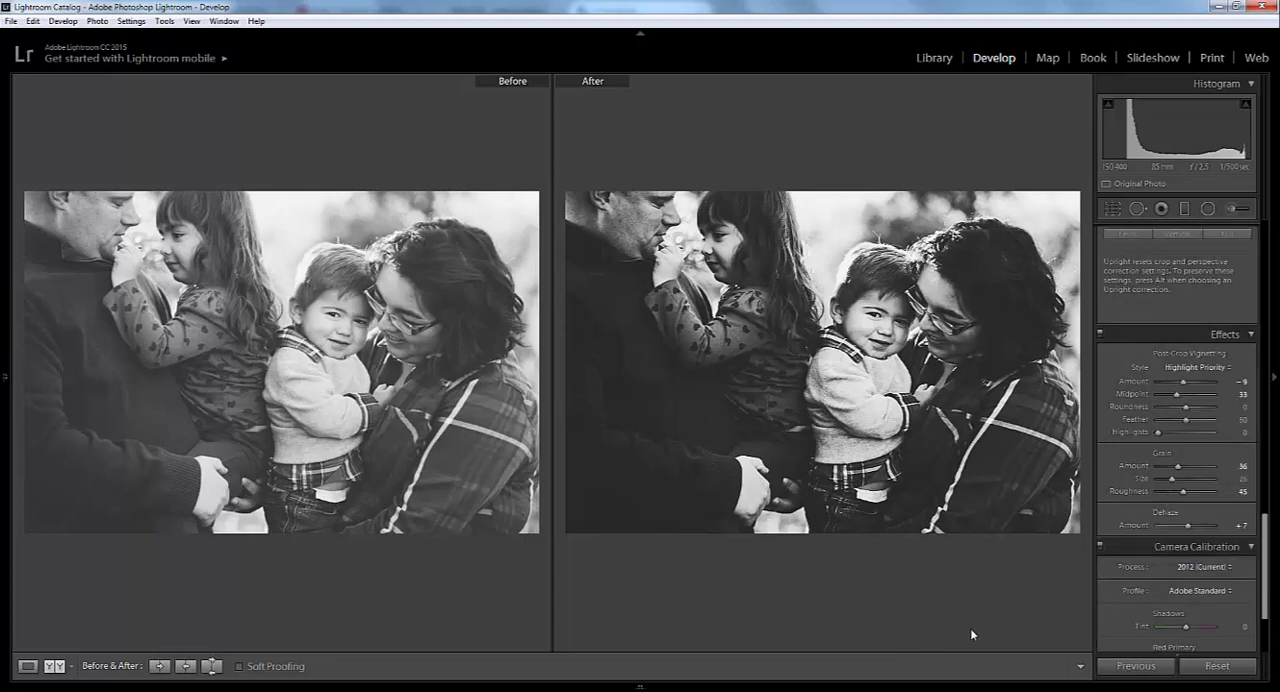
key("y")
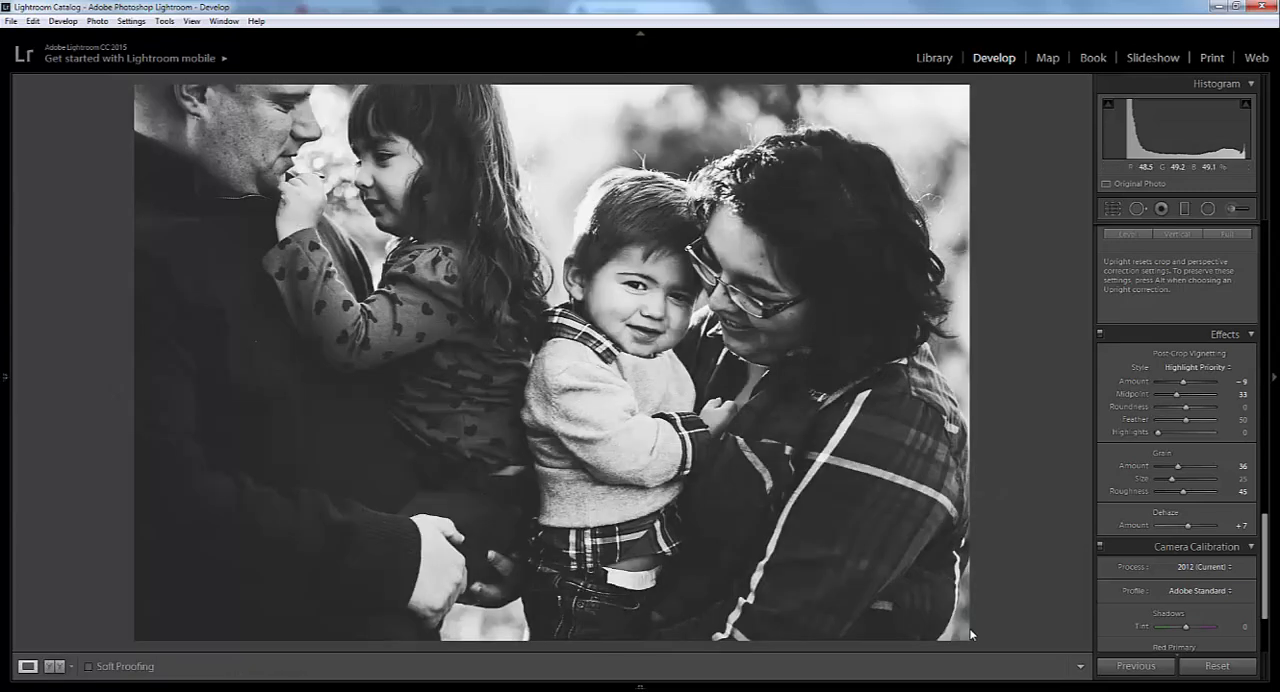